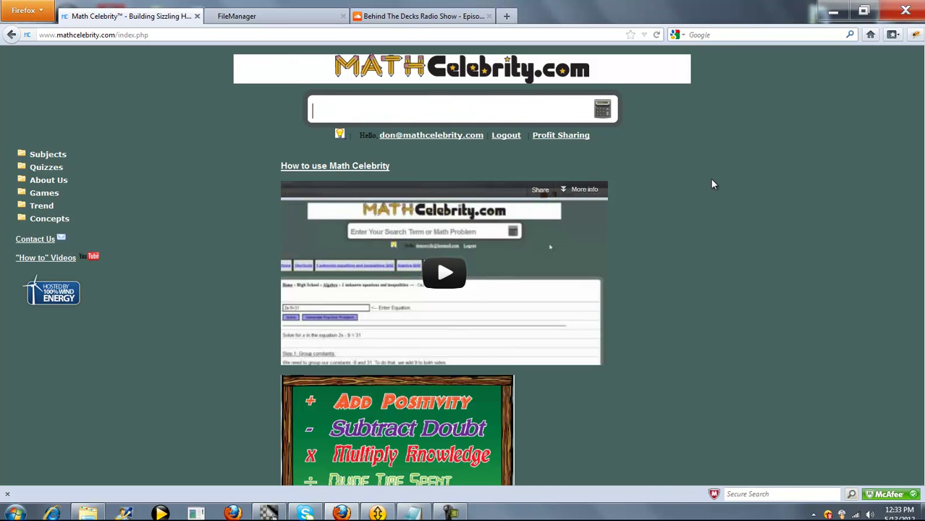
Step: Search 'cost' and choose the 'cost utility ratio' suggestion to reach the calculator
{"action": "type", "text": "cost"}
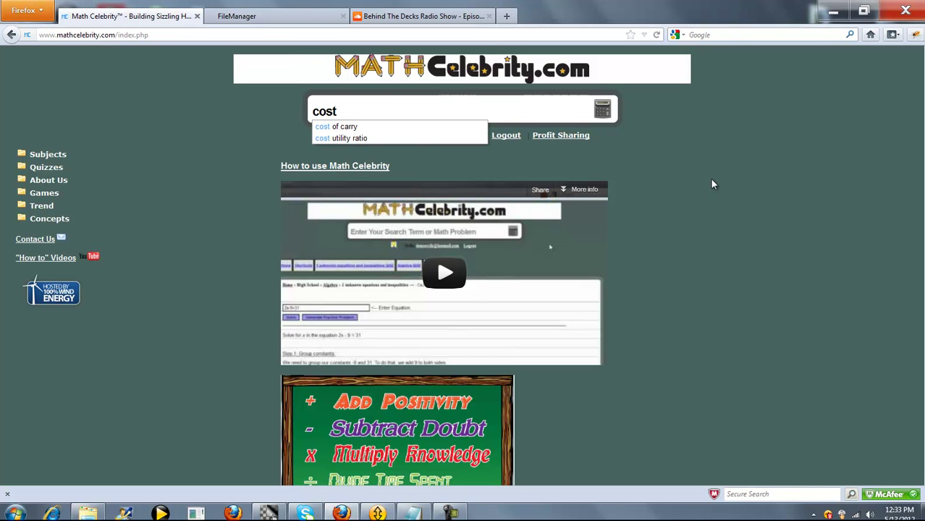
{"action": "key", "text": "Down"}
{"action": "key", "text": "Down"}
{"action": "key", "text": "Return"}
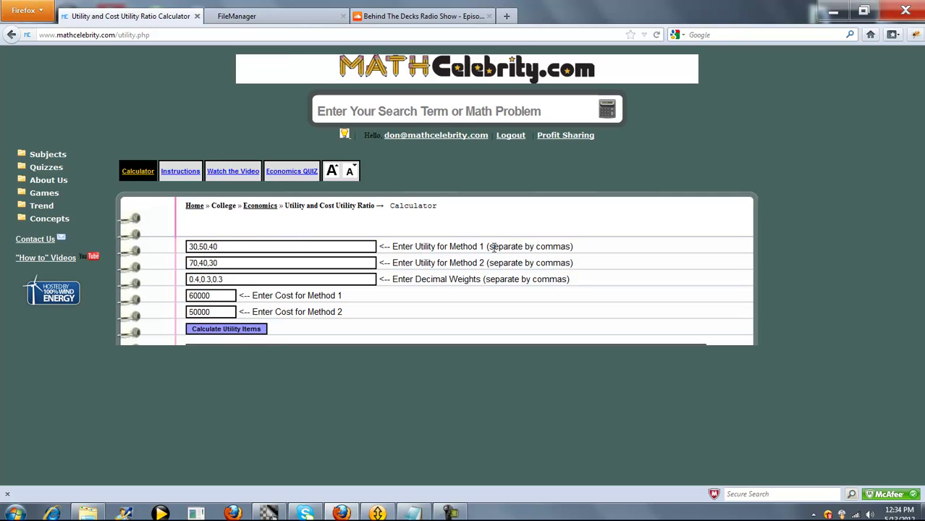
Step: Check the prefilled utilities, weights 0.4,0.3,0.3 and costs 60000/50000, then calculate utility items
{"action": "left_click", "coordinate": [190, 246]}
{"action": "left_click", "coordinate": [248, 266]}
{"action": "left_click_drag", "start_coordinate": [246, 279], "coordinate": [185, 279]}
{"action": "left_click", "coordinate": [224, 281]}
{"action": "left_click", "coordinate": [227, 293]}
{"action": "key", "text": "Tab"}
{"action": "left_click", "coordinate": [249, 329]}
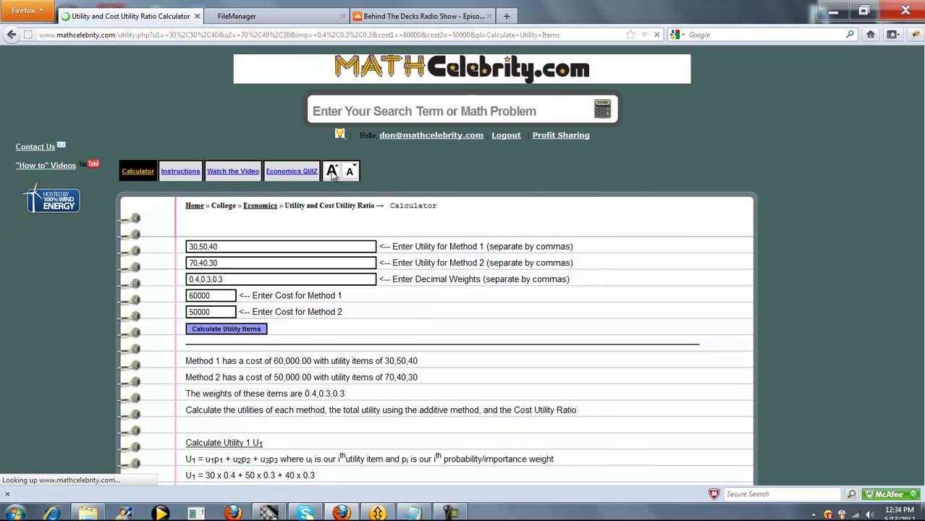
Step: Enlarge the page text and highlight both methods' utility items and costs in the summary
{"action": "left_click", "coordinate": [332, 172]}
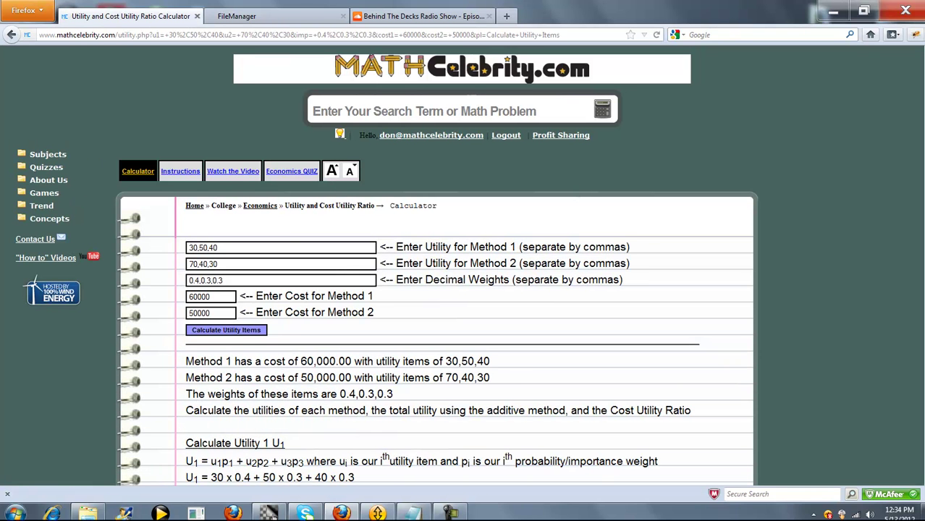
{"action": "scroll", "coordinate": [699, 246], "scroll_direction": "down", "scroll_amount": 5}
{"action": "mouse_move", "coordinate": [699, 239]}
{"action": "left_mouse_down"}
{"action": "mouse_move", "coordinate": [261, 215]}
{"action": "mouse_move", "coordinate": [177, 185]}
{"action": "left_mouse_up"}
{"action": "left_click", "coordinate": [443, 190]}
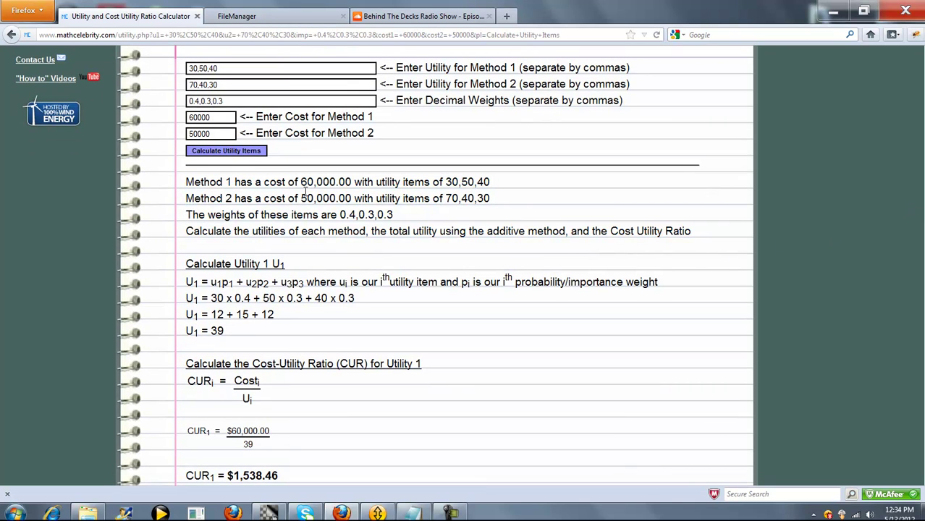
{"action": "left_click_drag", "start_coordinate": [444, 183], "coordinate": [514, 186]}
{"action": "left_click", "coordinate": [200, 68]}
{"action": "double_click", "coordinate": [303, 198]}
{"action": "left_click_drag", "start_coordinate": [452, 198], "coordinate": [490, 198]}
{"action": "left_click", "coordinate": [329, 238]}
{"action": "left_click_drag", "start_coordinate": [468, 230], "coordinate": [408, 230]}
{"action": "left_click", "coordinate": [628, 233]}
Step: Trace the U1 weighted sum from 30 × 0.4 through to the result U1 = 39
{"action": "scroll", "coordinate": [922, 222], "scroll_direction": "down", "scroll_amount": 3}
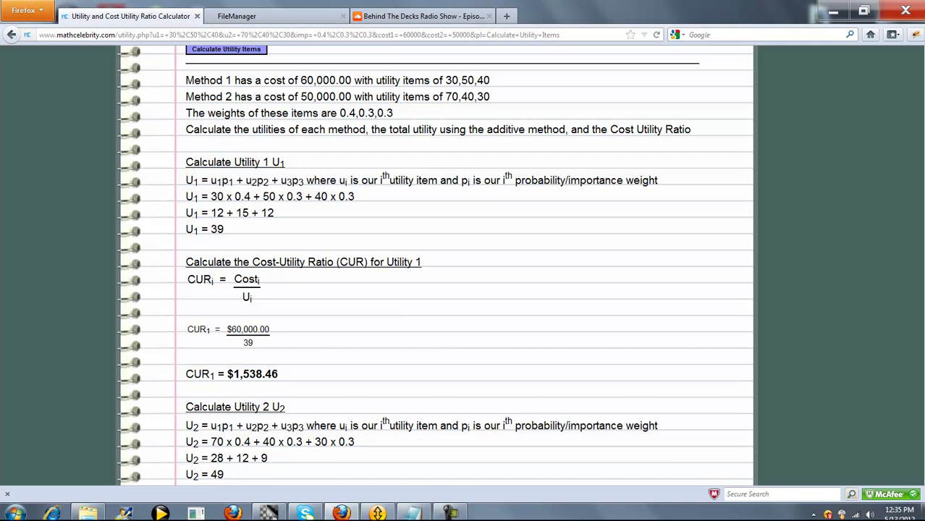
{"action": "scroll", "coordinate": [217, 181], "scroll_direction": "up", "scroll_amount": 3}
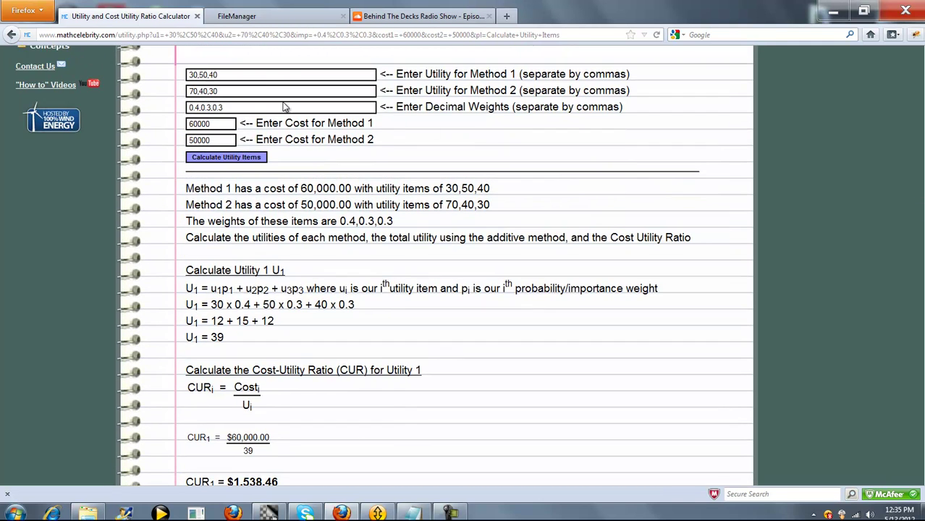
{"action": "double_click", "coordinate": [192, 74]}
{"action": "left_click", "coordinate": [207, 109]}
{"action": "double_click", "coordinate": [195, 108]}
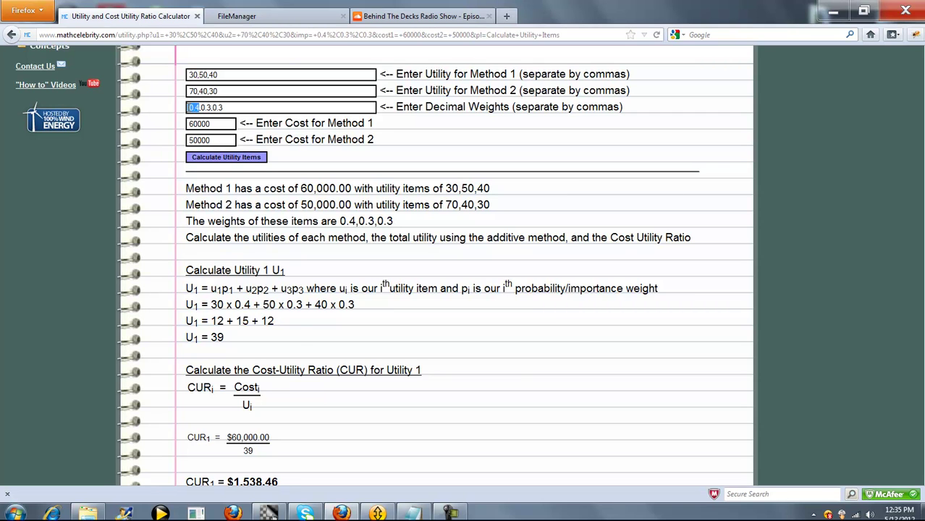
{"action": "left_click", "coordinate": [234, 309]}
{"action": "left_click_drag", "start_coordinate": [295, 323], "coordinate": [229, 321]}
{"action": "left_click", "coordinate": [269, 334]}
{"action": "triple_click", "coordinate": [232, 346]}
{"action": "left_click", "coordinate": [237, 345]}
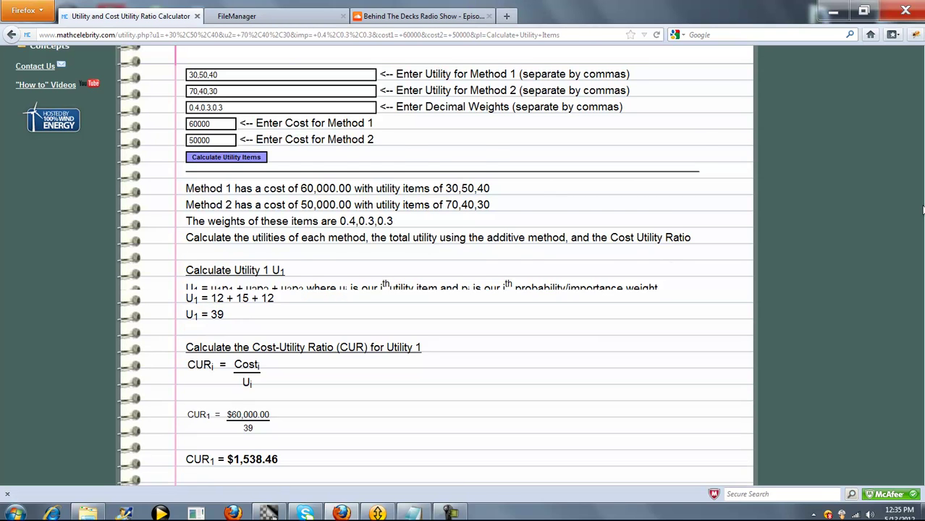
Step: Highlight the Method 1 cost of 60000 behind CUR1 = $1,538.46
{"action": "scroll", "coordinate": [434, 289], "scroll_direction": "down", "scroll_amount": 1}
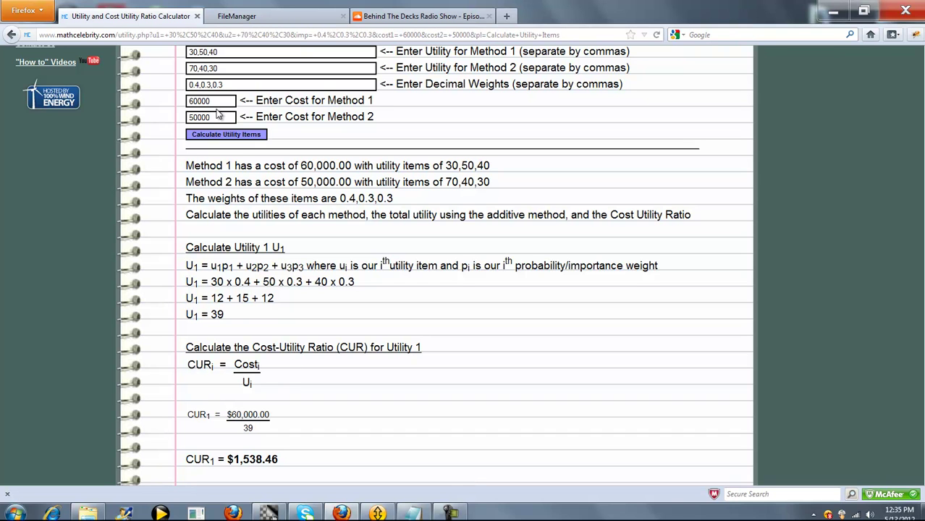
{"action": "left_click_drag", "start_coordinate": [222, 100], "coordinate": [164, 99]}
{"action": "left_click", "coordinate": [397, 237]}
{"action": "left_click", "coordinate": [596, 125]}
Step: Highlight Method 2's utilities 70,40,30 and its cost of 50000 in the U2 working
{"action": "scroll", "coordinate": [463, 265], "scroll_direction": "down", "scroll_amount": 1}
{"action": "scroll", "coordinate": [291, 122], "scroll_direction": "up", "scroll_amount": 2}
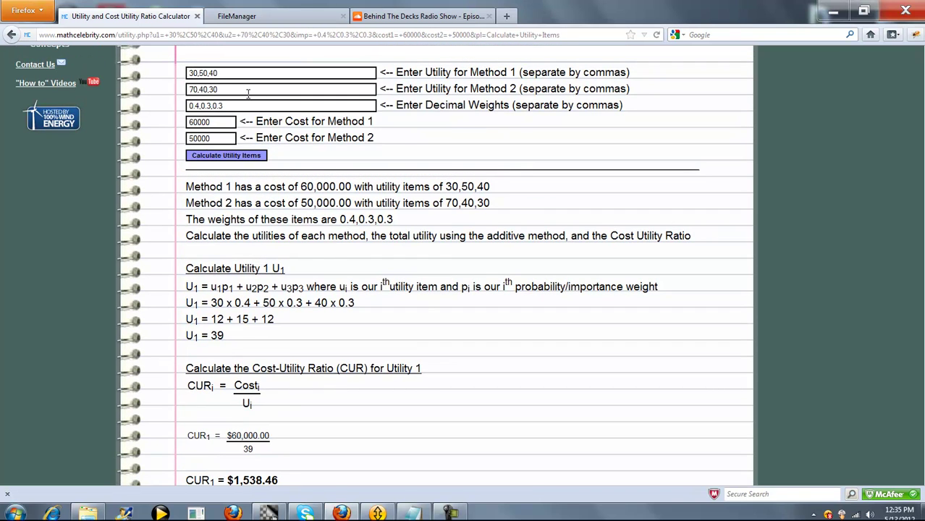
{"action": "left_click_drag", "start_coordinate": [246, 90], "coordinate": [183, 87]}
{"action": "double_click", "coordinate": [211, 135]}
{"action": "left_click", "coordinate": [250, 147]}
{"action": "scroll", "coordinate": [906, 239], "scroll_direction": "down", "scroll_amount": 1}
{"action": "scroll", "coordinate": [906, 239], "scroll_direction": "down", "scroll_amount": 2}
{"action": "scroll", "coordinate": [906, 238], "scroll_direction": "down", "scroll_amount": 1}
{"action": "scroll", "coordinate": [906, 238], "scroll_direction": "down", "scroll_amount": 1}
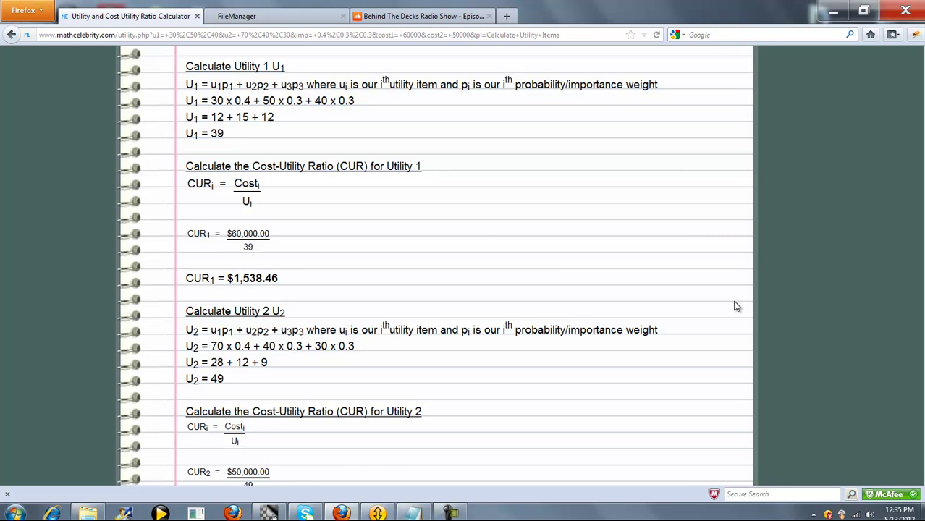
{"action": "scroll", "coordinate": [876, 184], "scroll_direction": "up", "scroll_amount": 8}
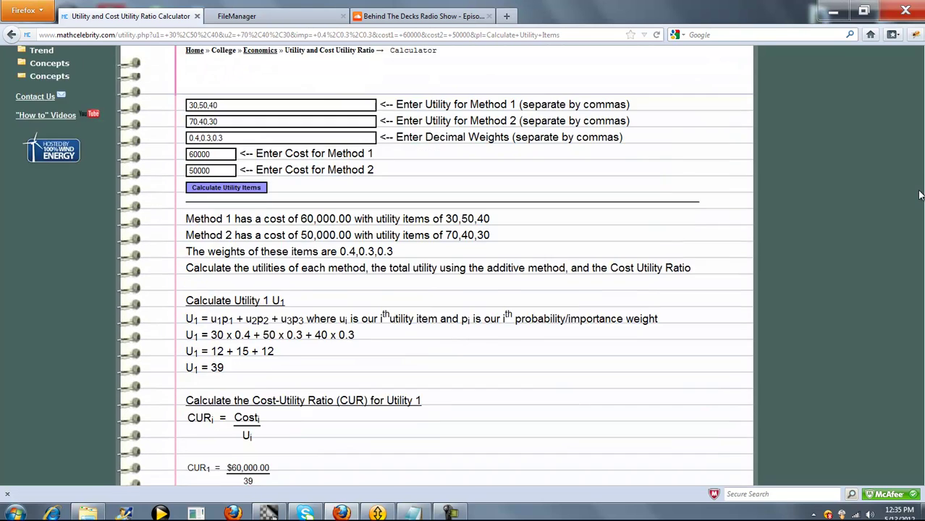
{"action": "left_click_drag", "start_coordinate": [218, 183], "coordinate": [187, 182]}
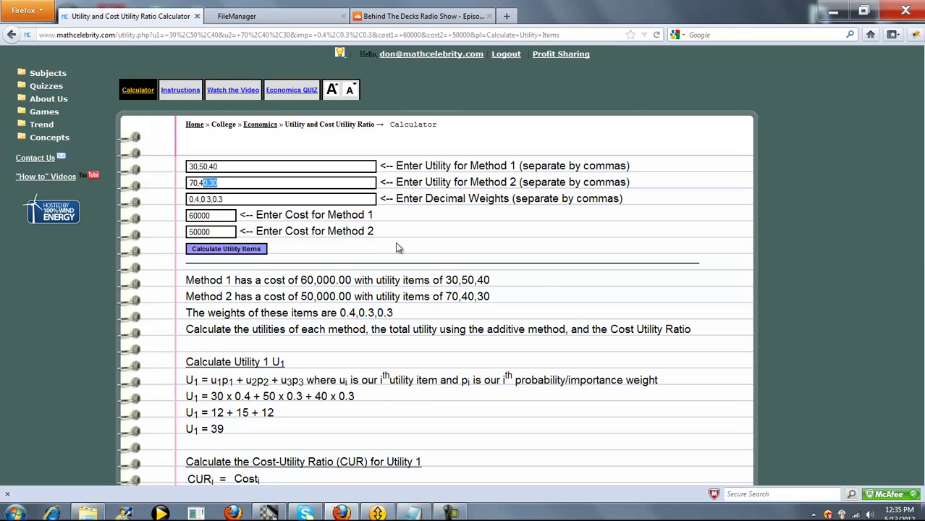
{"action": "left_click", "coordinate": [549, 280]}
Step: Scroll down to U2 = 49, CUR2 = $1,020.41 and total utility 88, then back to the form
{"action": "scroll", "coordinate": [310, 298], "scroll_direction": "down", "scroll_amount": 3}
{"action": "scroll", "coordinate": [309, 298], "scroll_direction": "down", "scroll_amount": 2}
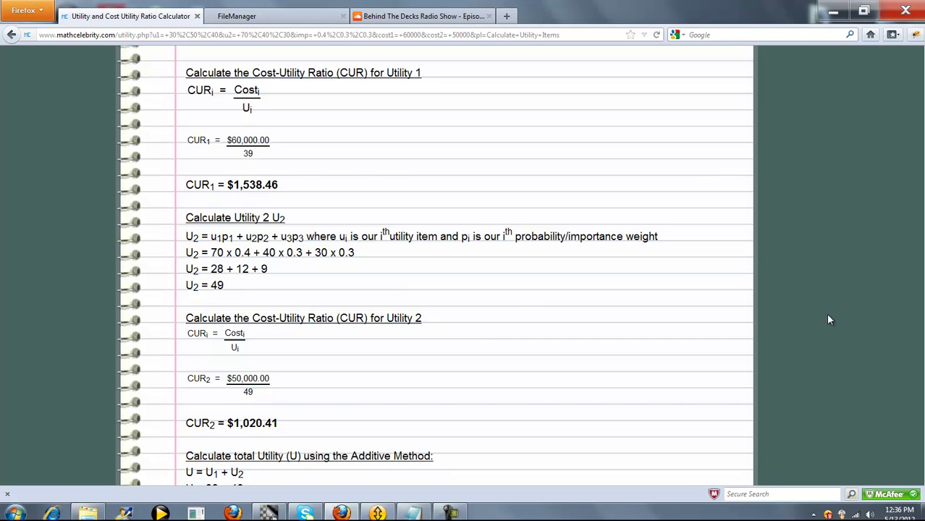
{"action": "scroll", "coordinate": [591, 77], "scroll_direction": "down", "scroll_amount": 1}
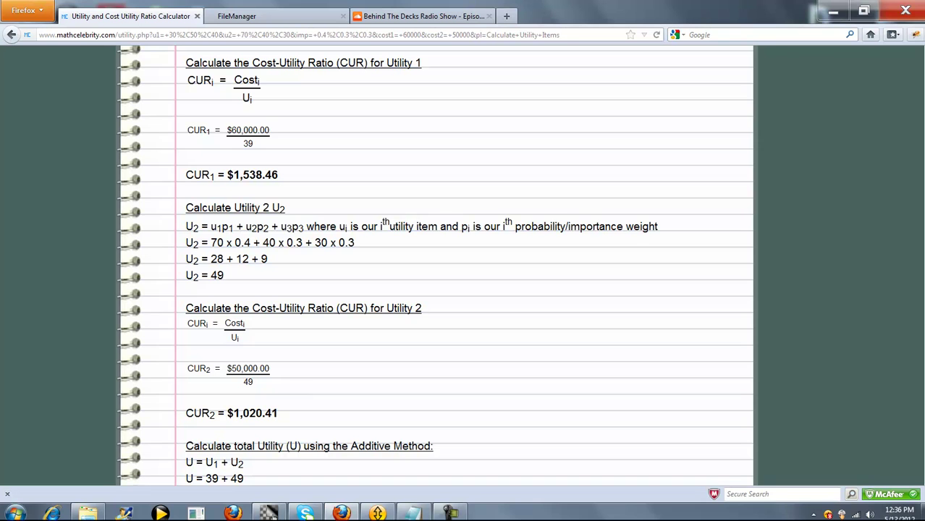
{"action": "scroll", "coordinate": [434, 265], "scroll_direction": "down", "scroll_amount": 1}
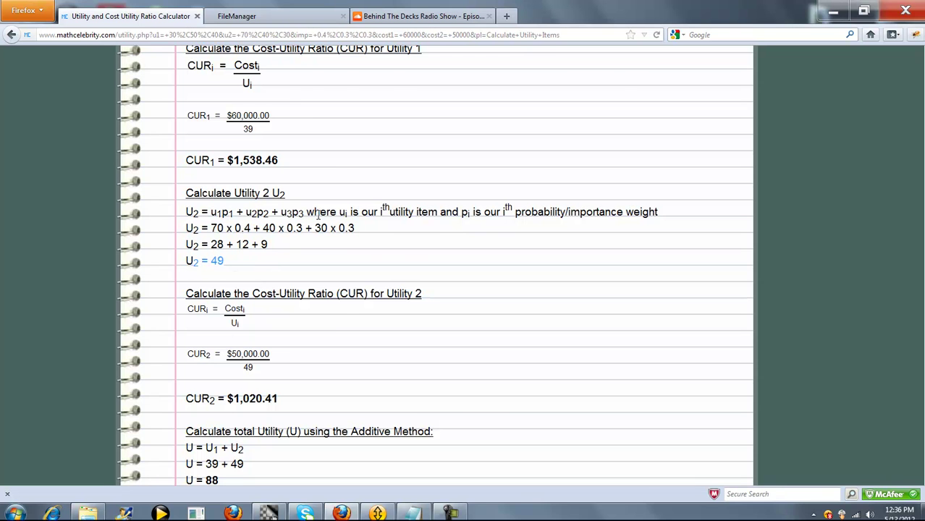
{"action": "scroll", "coordinate": [274, 268], "scroll_direction": "up", "scroll_amount": 5}
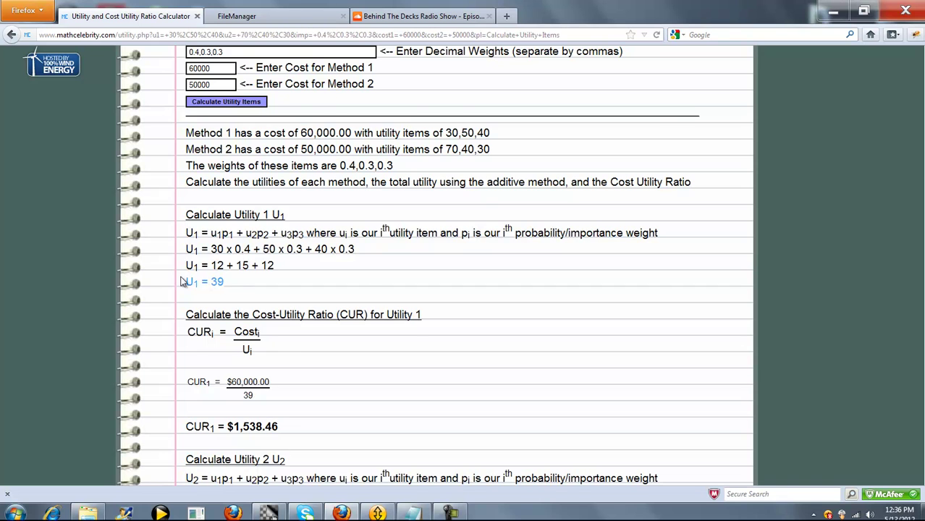
{"action": "scroll", "coordinate": [373, 294], "scroll_direction": "down", "scroll_amount": 3}
{"action": "scroll", "coordinate": [371, 289], "scroll_direction": "down", "scroll_amount": 3}
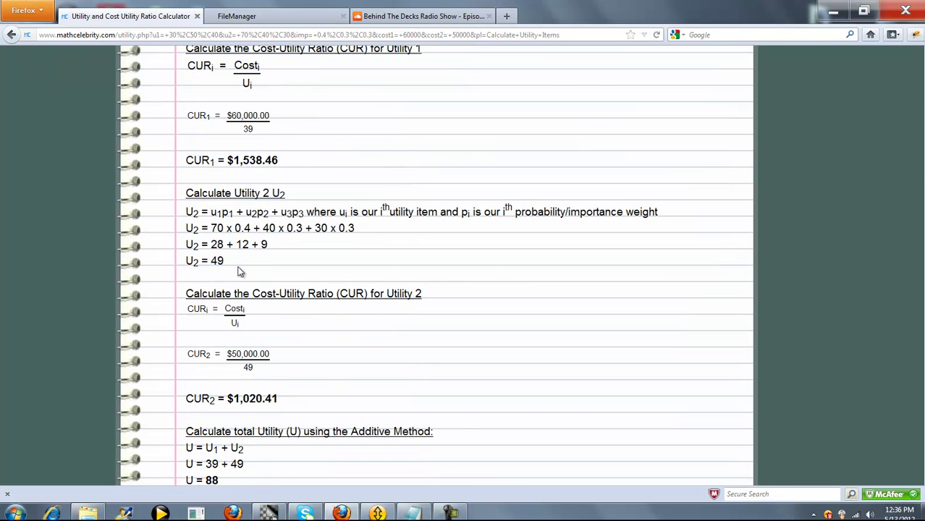
{"action": "scroll", "coordinate": [345, 311], "scroll_direction": "down", "scroll_amount": 2}
{"action": "scroll", "coordinate": [346, 311], "scroll_direction": "down", "scroll_amount": 2}
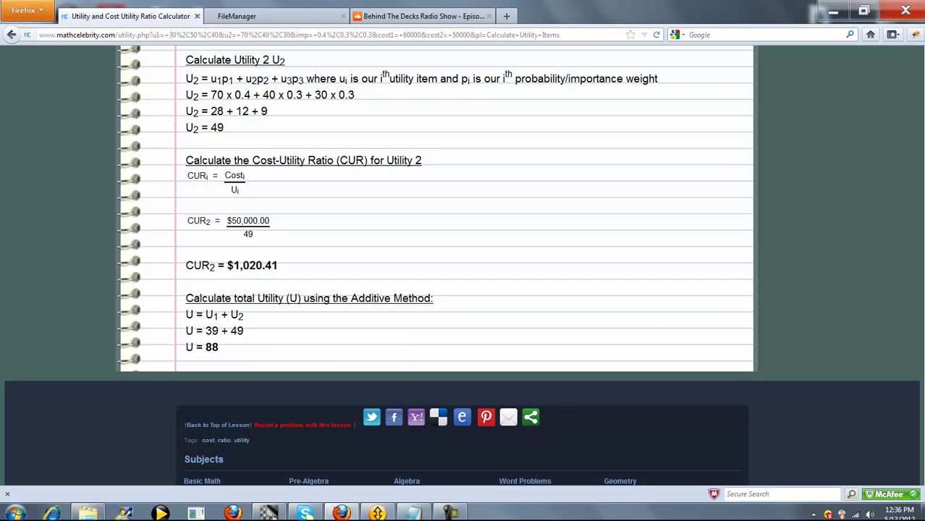
{"action": "scroll", "coordinate": [463, 268], "scroll_direction": "up", "scroll_amount": 3}
{"action": "scroll", "coordinate": [463, 267], "scroll_direction": "up", "scroll_amount": 5}
{"action": "scroll", "coordinate": [463, 268], "scroll_direction": "up", "scroll_amount": 3}
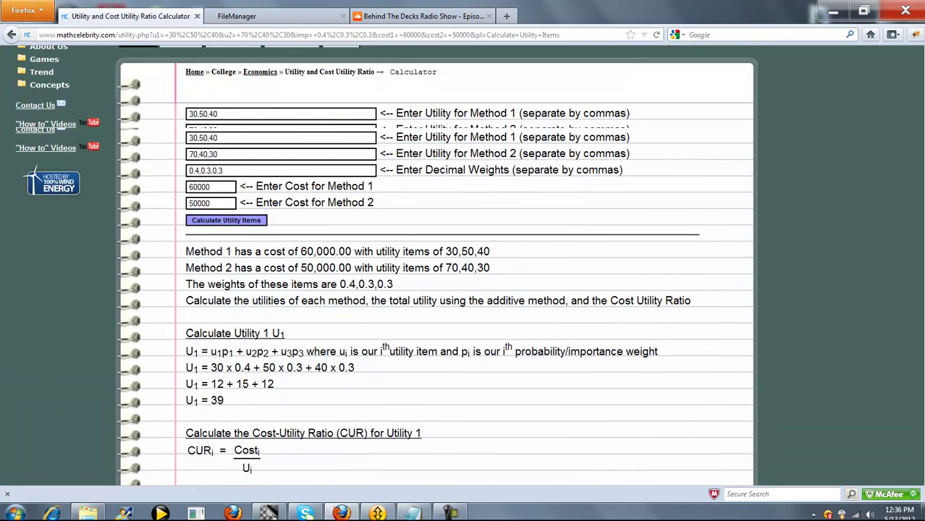
{"action": "scroll", "coordinate": [463, 268], "scroll_direction": "up", "scroll_amount": 3}
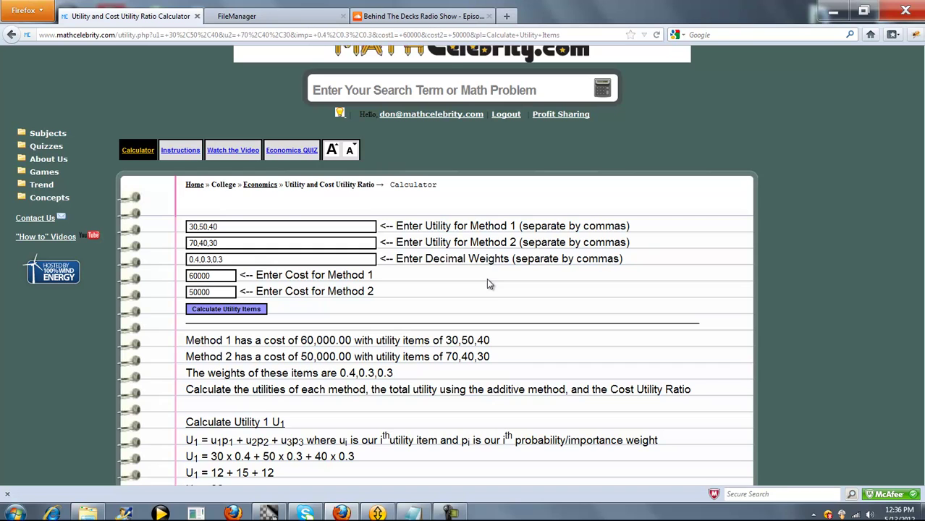
Step: Extend the utility lists with 70,80 and 55,30, and edit weights to 0.2,0.2,0.3,0.1,0.2 and costs
{"action": "left_click", "coordinate": [237, 227]}
{"action": "type", "text": "70,"}
{"action": "type", "text": "80"}
{"action": "left_click", "coordinate": [234, 242]}
{"action": "left_click", "coordinate": [255, 260]}
{"action": "key", "text": "Delete"}
{"action": "type", "text": "2"}
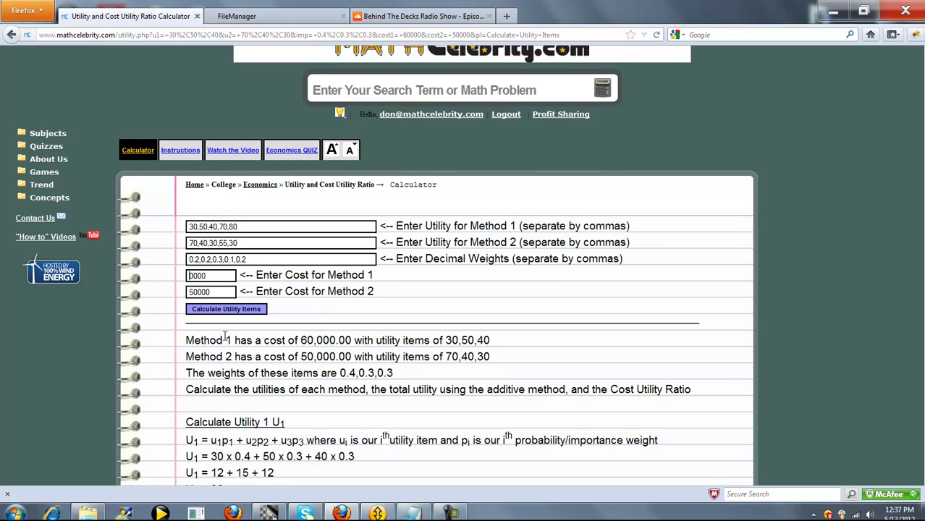
{"action": "type", "text": "10"}
{"action": "left_click", "coordinate": [203, 293]}
Step: Finish Method 2's cost of 500000, recalculate, enlarge the text and trace U1 = 51
{"action": "type", "text": "0"}
{"action": "left_click", "coordinate": [242, 310]}
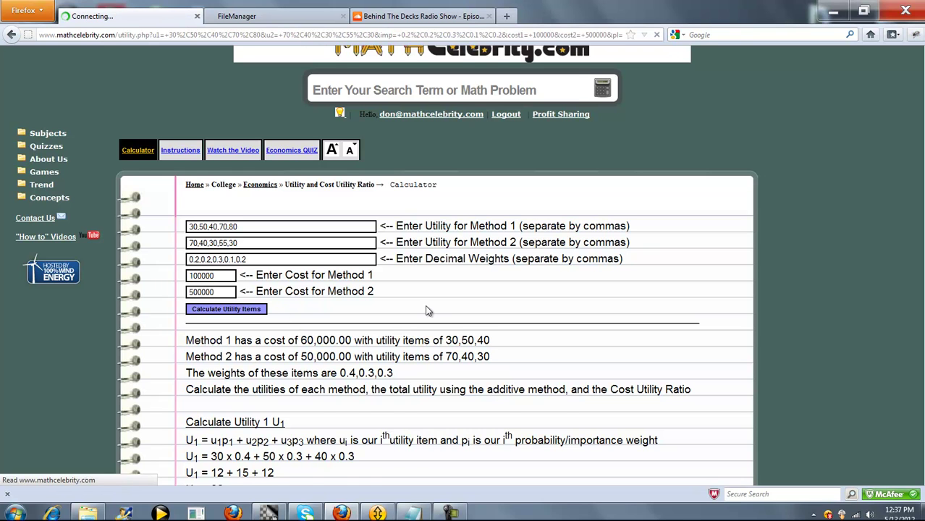
{"action": "left_click", "coordinate": [331, 175]}
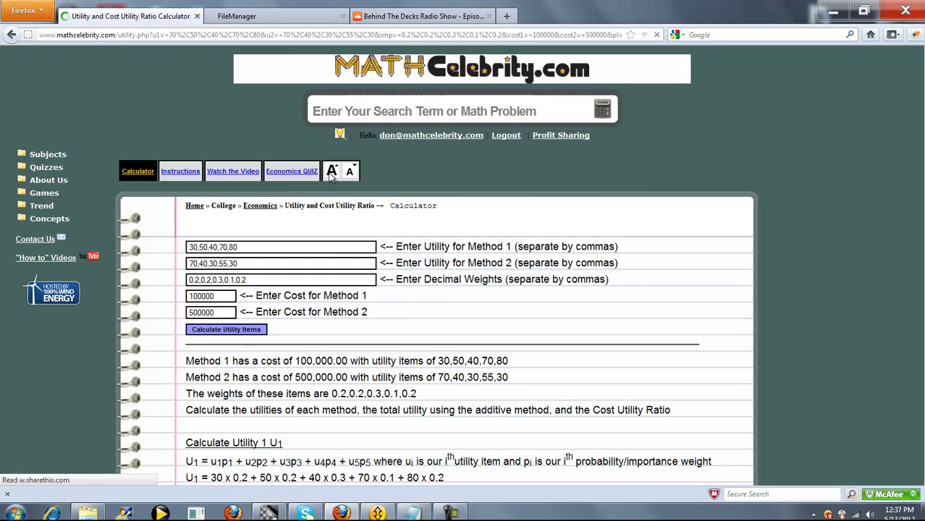
{"action": "scroll", "coordinate": [922, 219], "scroll_direction": "down", "scroll_amount": 3}
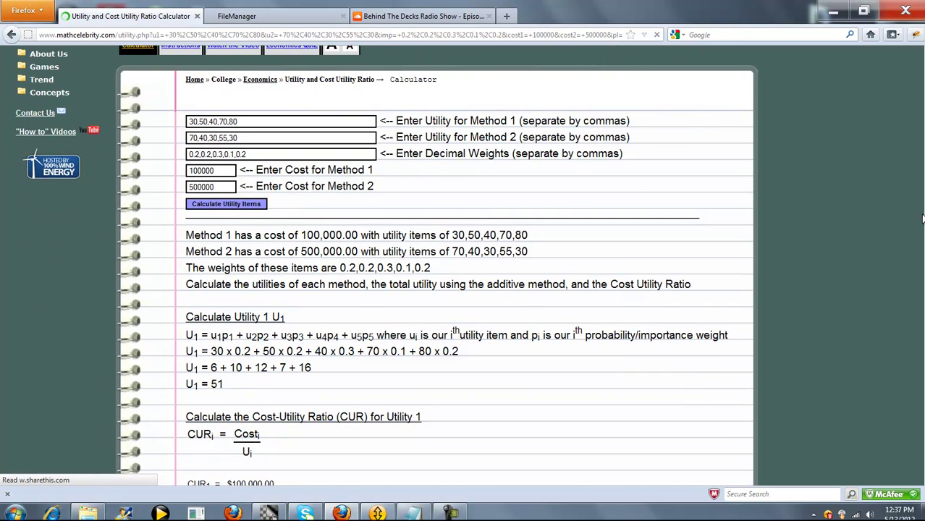
{"action": "scroll", "coordinate": [922, 218], "scroll_direction": "down", "scroll_amount": 1}
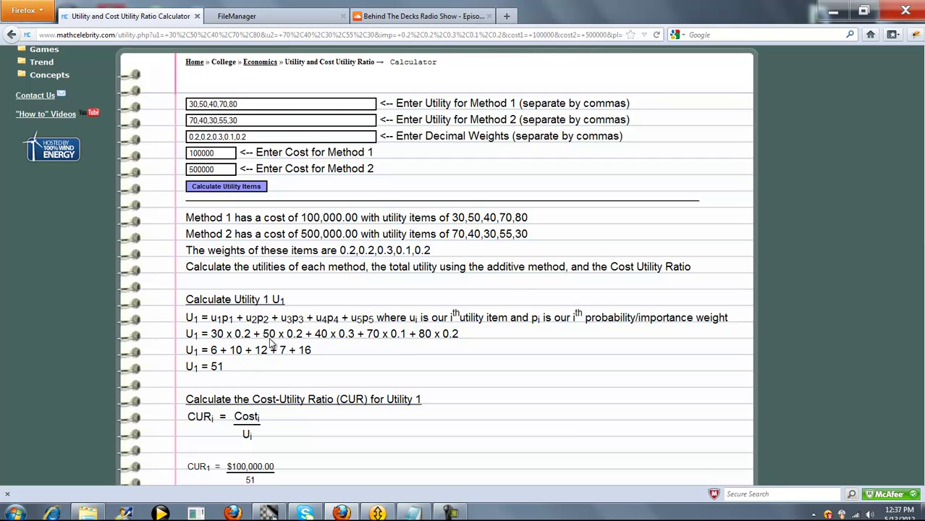
{"action": "left_click_drag", "start_coordinate": [476, 330], "coordinate": [277, 334]}
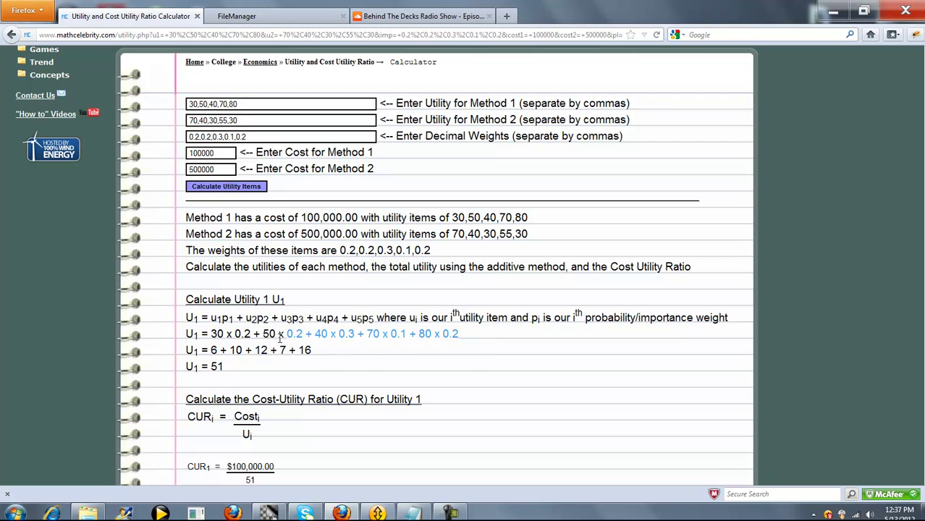
{"action": "left_click", "coordinate": [240, 331]}
{"action": "left_click_drag", "start_coordinate": [234, 372], "coordinate": [183, 348]}
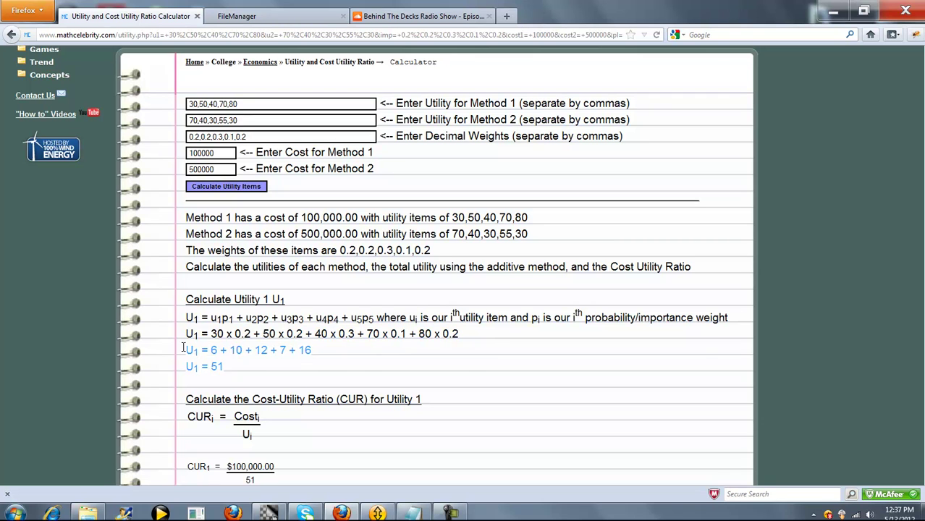
{"action": "left_click", "coordinate": [238, 348]}
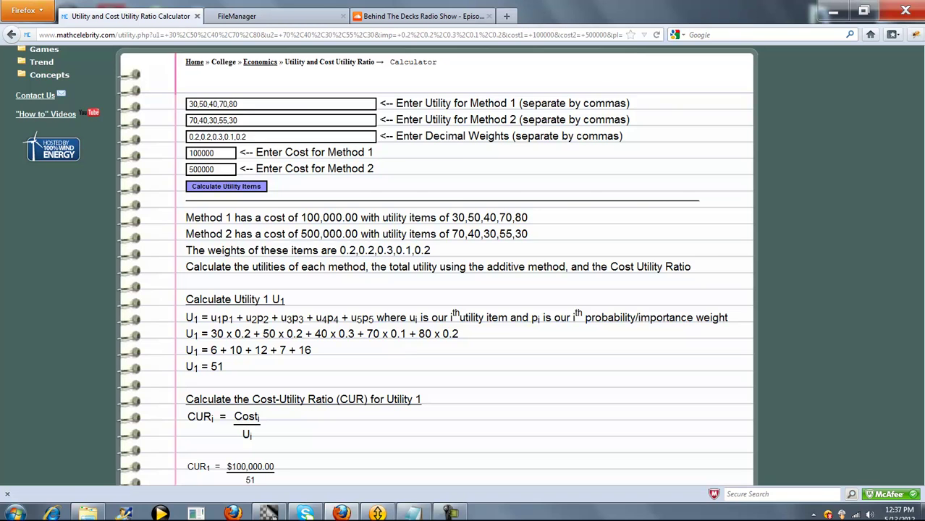
Step: Highlight the cost-utility ratio result CUR1 = $1,960.78
{"action": "scroll", "coordinate": [434, 289], "scroll_direction": "down", "scroll_amount": 1}
{"action": "scroll", "coordinate": [434, 290], "scroll_direction": "down", "scroll_amount": 1}
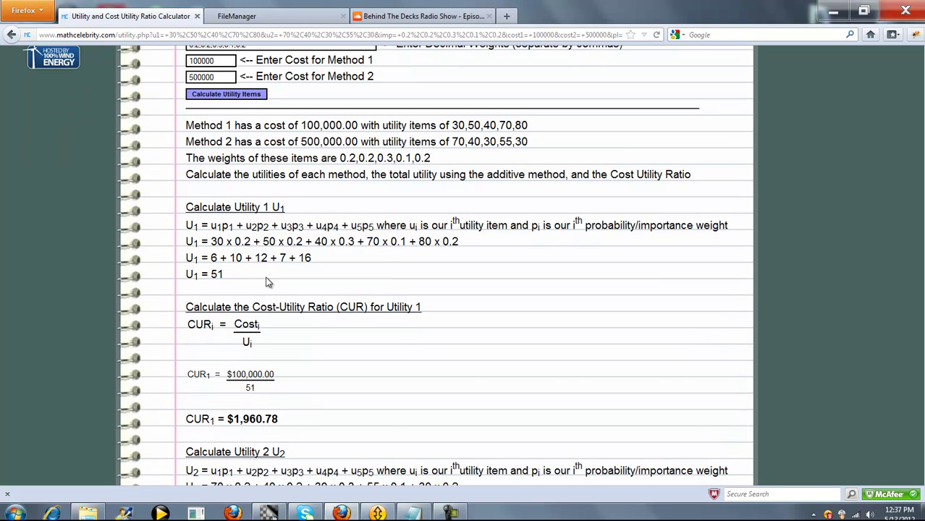
{"action": "left_click_drag", "start_coordinate": [281, 418], "coordinate": [185, 428]}
{"action": "left_click", "coordinate": [414, 391]}
Step: Trace U2 = 14 + 8 + 9 + 5.5 + 6 to its result of 42.5
{"action": "scroll", "coordinate": [280, 374], "scroll_direction": "down", "scroll_amount": 3}
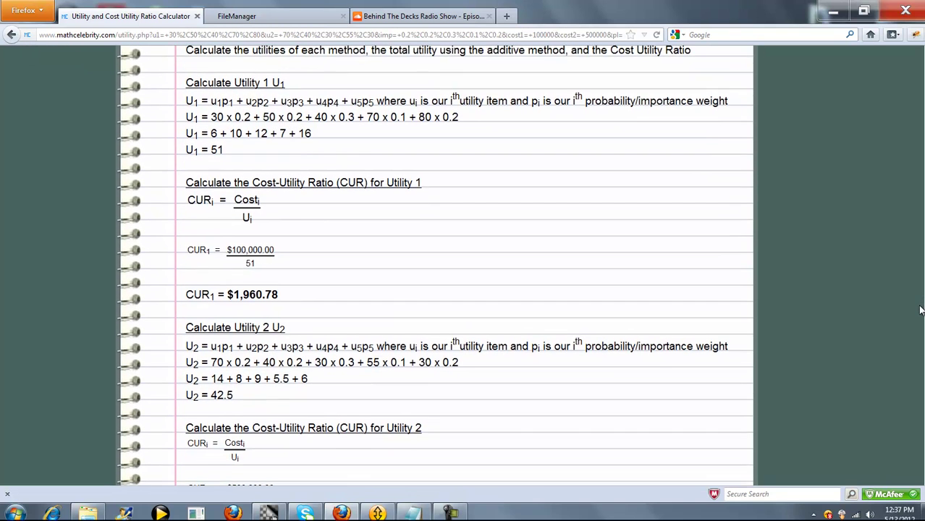
{"action": "scroll", "coordinate": [220, 348], "scroll_direction": "down", "scroll_amount": 1}
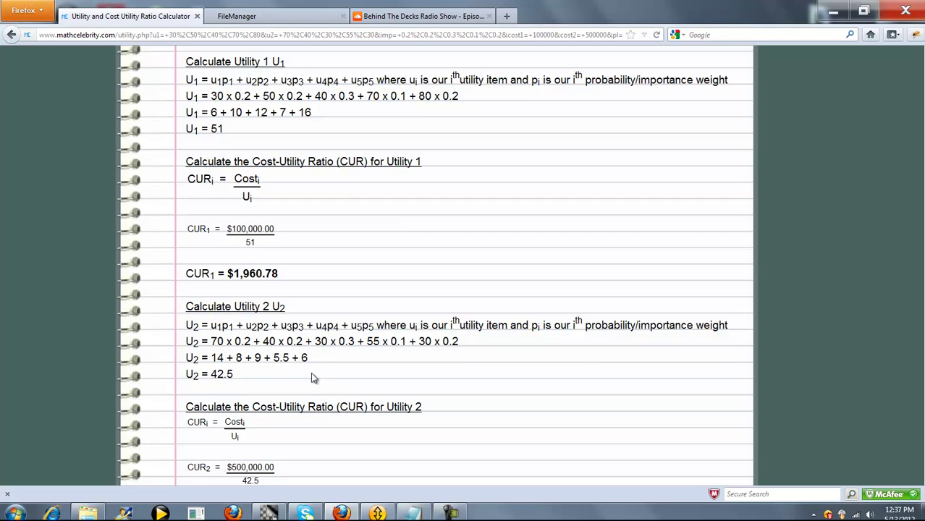
{"action": "mouse_move", "coordinate": [325, 362]}
{"action": "left_mouse_down"}
{"action": "mouse_move", "coordinate": [200, 359]}
{"action": "mouse_move", "coordinate": [182, 374]}
{"action": "left_mouse_up"}
{"action": "left_click", "coordinate": [241, 377]}
{"action": "scroll", "coordinate": [434, 267], "scroll_direction": "down", "scroll_amount": 1}
{"action": "scroll", "coordinate": [435, 268], "scroll_direction": "down", "scroll_amount": 2}
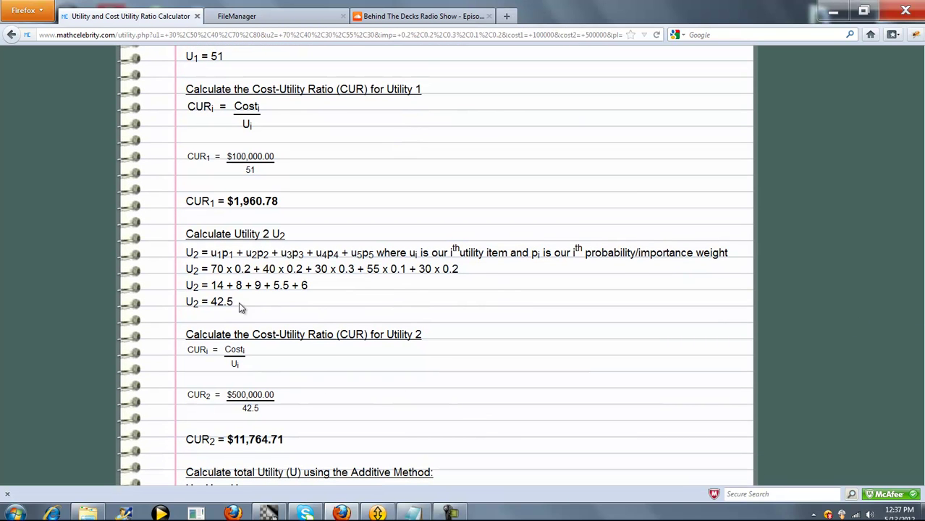
{"action": "left_click_drag", "start_coordinate": [241, 302], "coordinate": [185, 302]}
{"action": "left_click", "coordinate": [256, 309]}
Step: Highlight CUR2 = $11,764.71, U1 = 51 and total utility 93.5, then scroll back to the top
{"action": "left_click_drag", "start_coordinate": [287, 440], "coordinate": [187, 437]}
{"action": "left_click", "coordinate": [484, 443]}
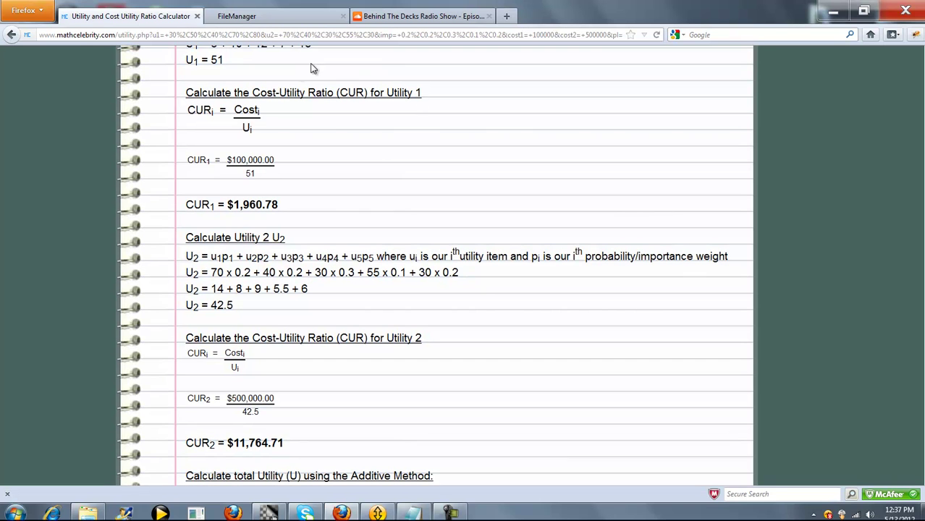
{"action": "left_click_drag", "start_coordinate": [228, 58], "coordinate": [164, 64]}
{"action": "left_click", "coordinate": [235, 318]}
{"action": "scroll", "coordinate": [923, 374], "scroll_direction": "down", "scroll_amount": 3}
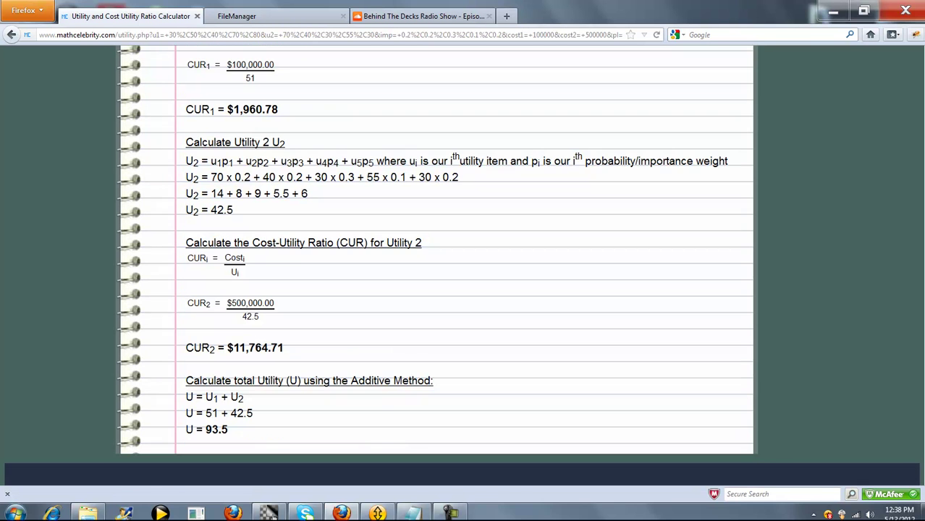
{"action": "left_click_drag", "start_coordinate": [241, 412], "coordinate": [213, 409]}
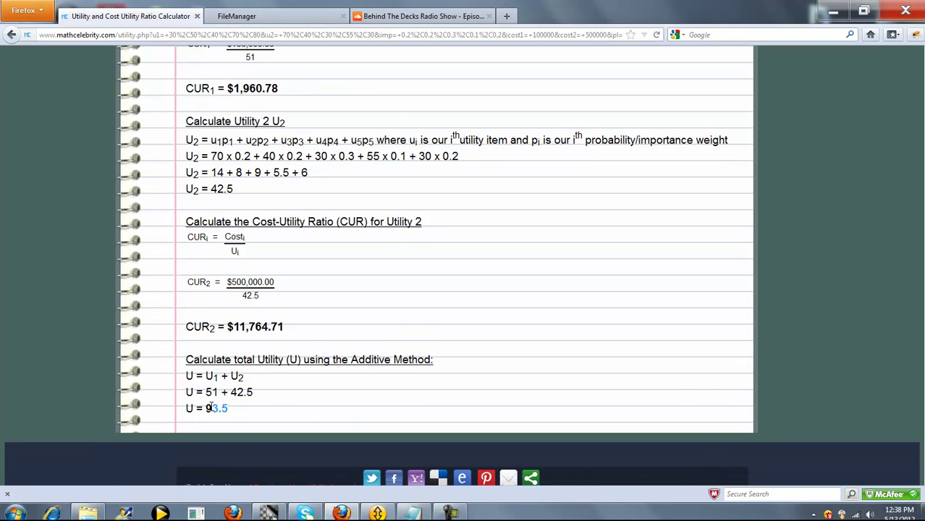
{"action": "left_click", "coordinate": [410, 404]}
{"action": "scroll", "coordinate": [918, 204], "scroll_direction": "up", "scroll_amount": 3}
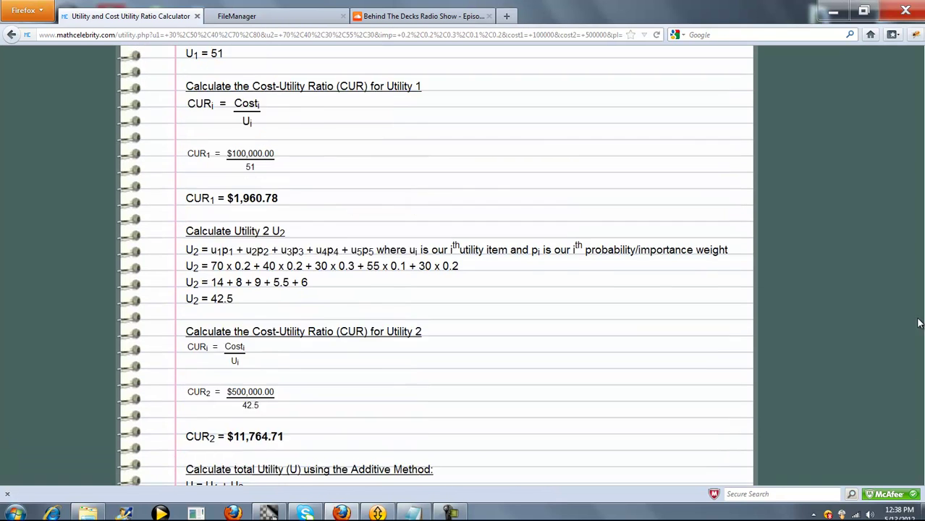
{"action": "scroll", "coordinate": [917, 205], "scroll_direction": "up", "scroll_amount": 8}
{"action": "scroll", "coordinate": [918, 205], "scroll_direction": "up", "scroll_amount": 3}
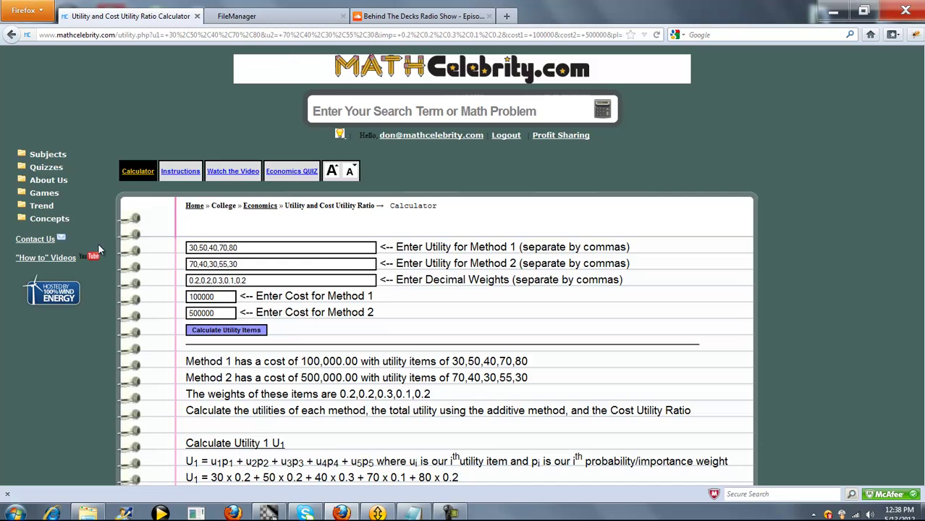